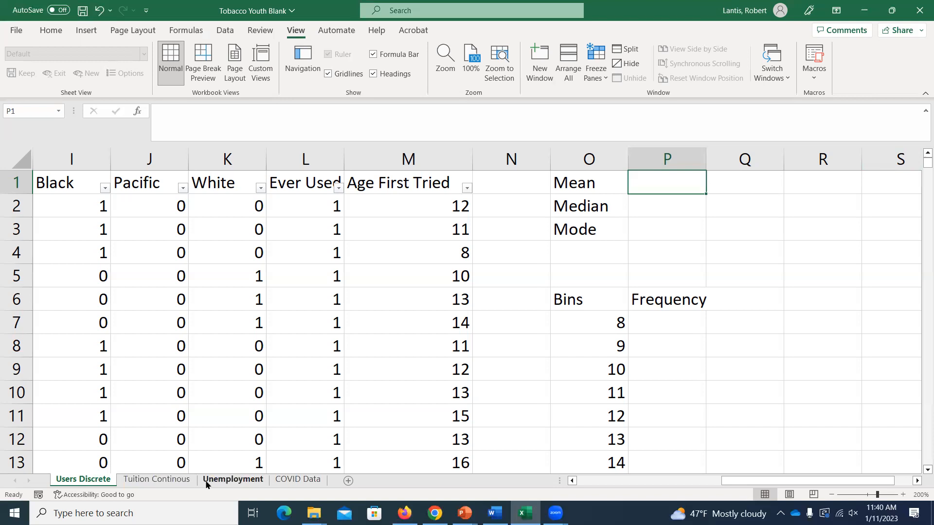
Look over the Tuition Continous and COVID Data sheets and return to the Users Discrete sheet
click(148, 480)
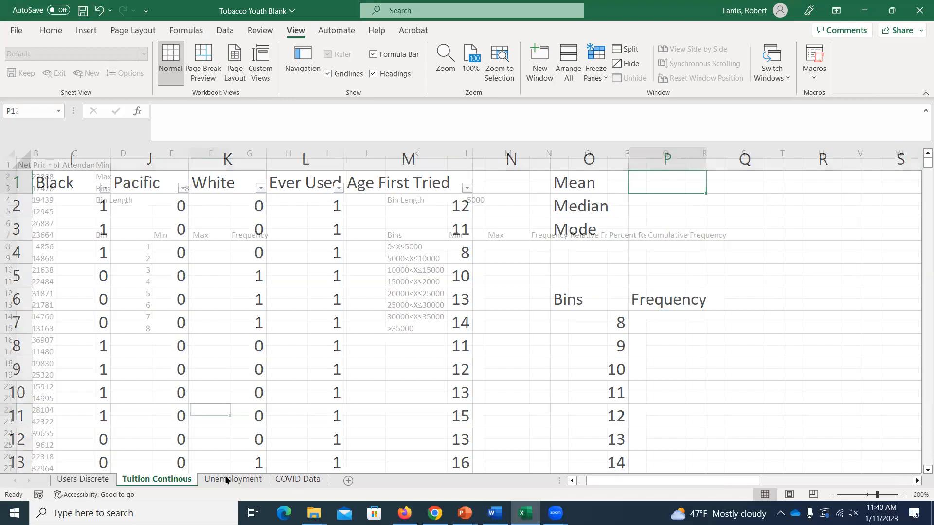
click(291, 480)
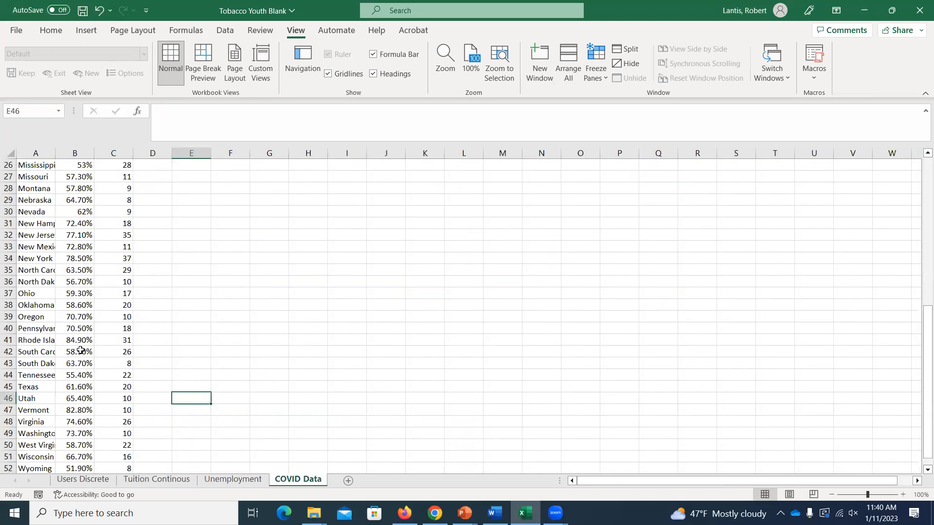
click(83, 480)
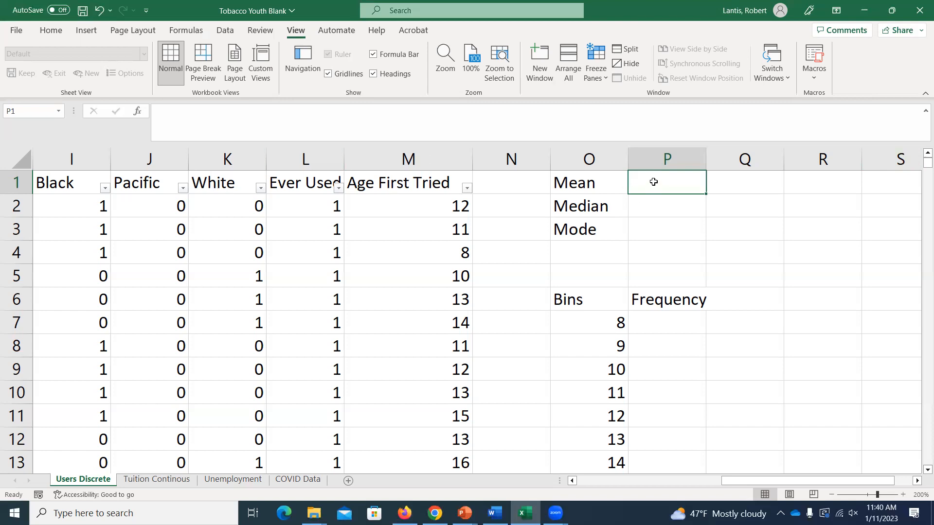
Enter 15 as the mean in cell P1
text(15)
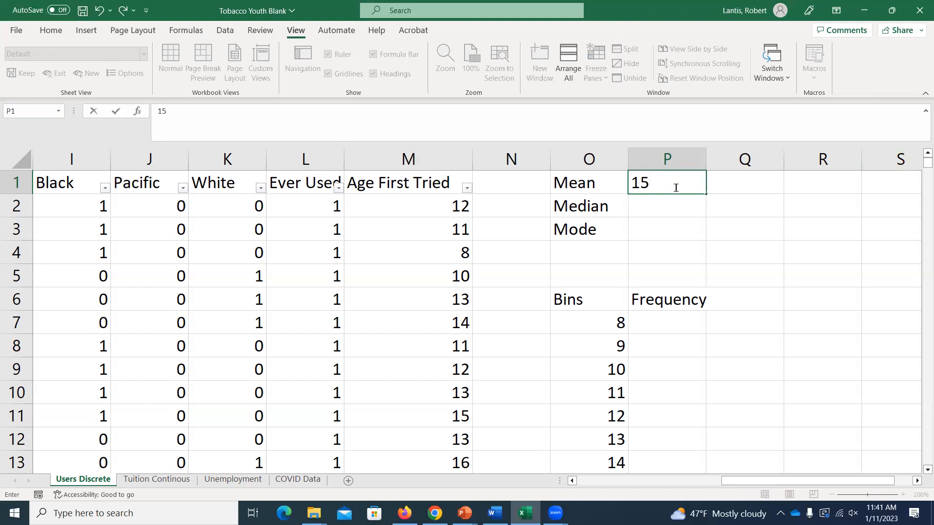
key(Return)
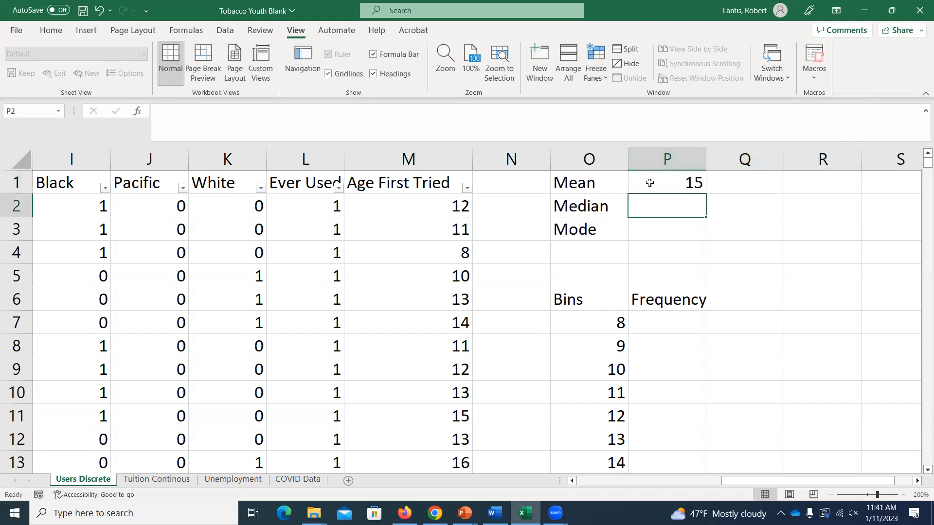
click(650, 182)
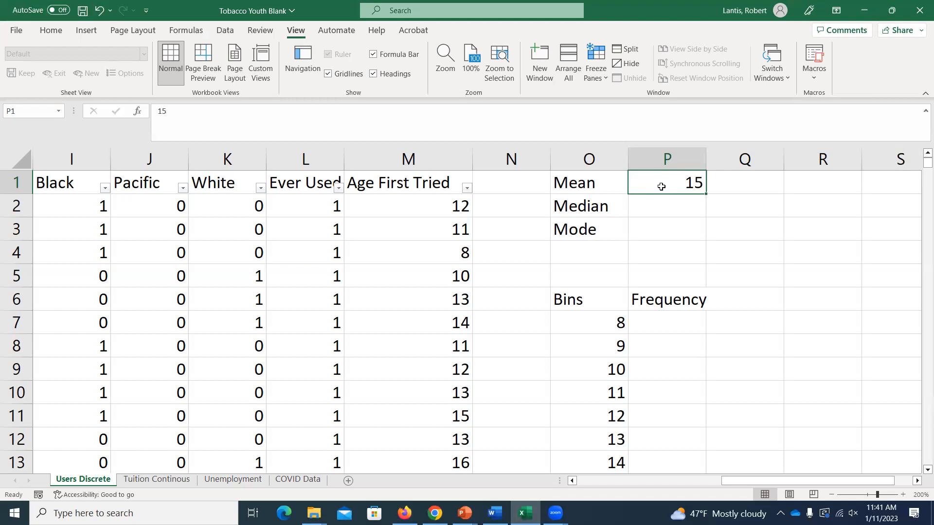
Enter the formula =P1 in cell Q4 to reference the mean cell
key(Right)
key(Down)
key(Down)
key(Right)
key(Down)
key(Down)
key(Left)
key(Up)
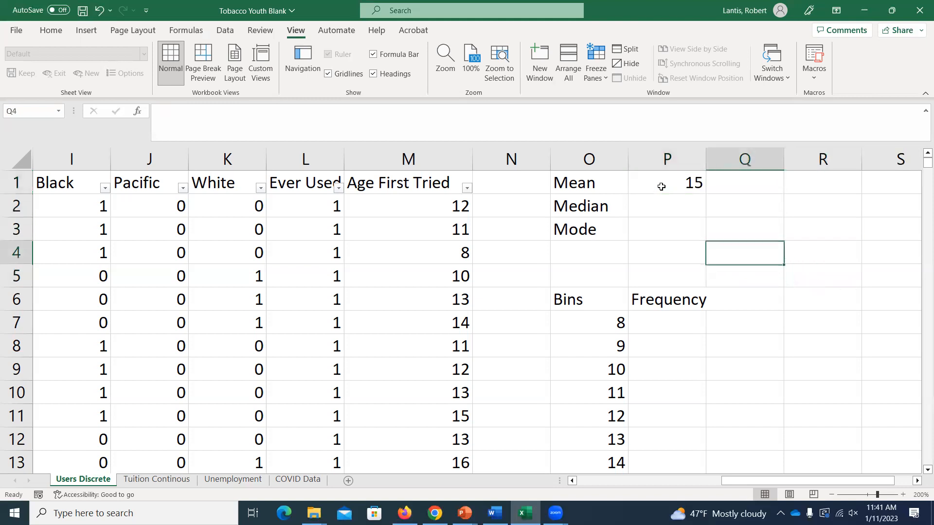
text(=P1)
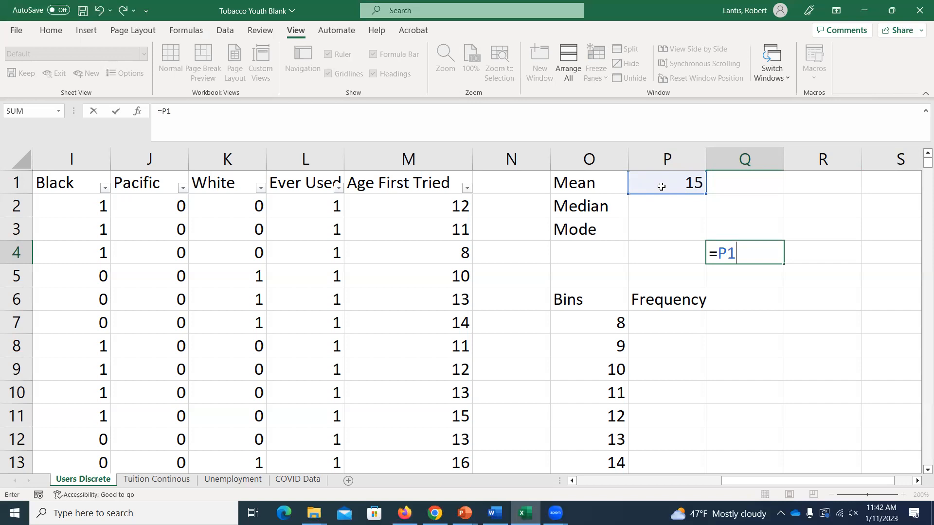
key(Return)
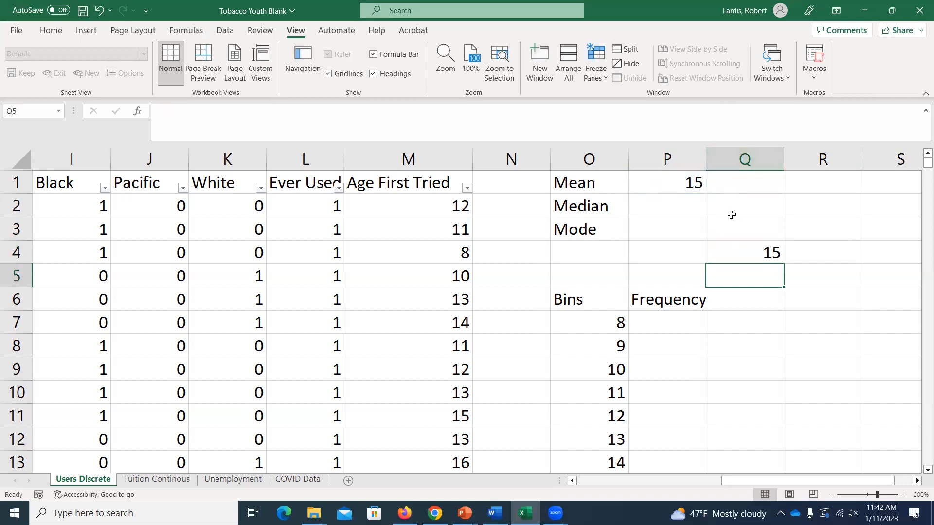
Extend the formula in cell Q4 to =P1*2 so it doubles the mean value
double_click(749, 253)
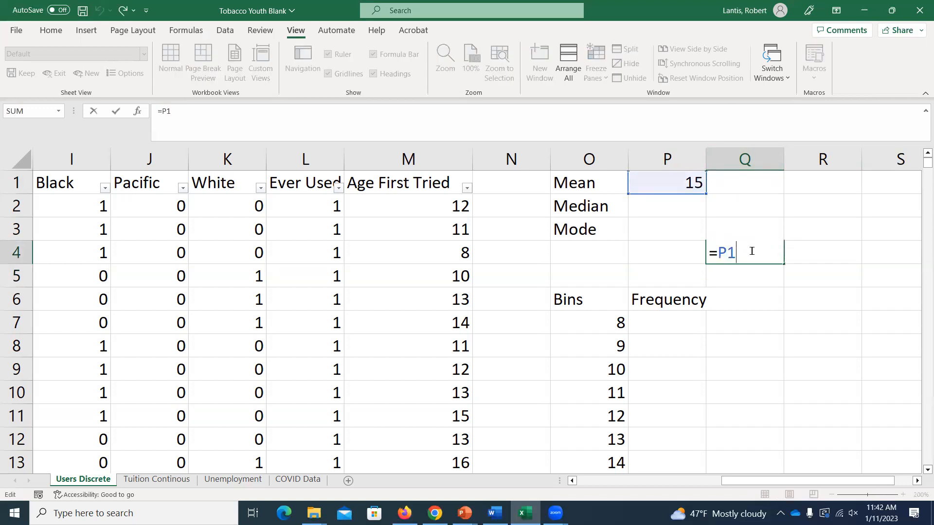
text(*2)
key(Return)
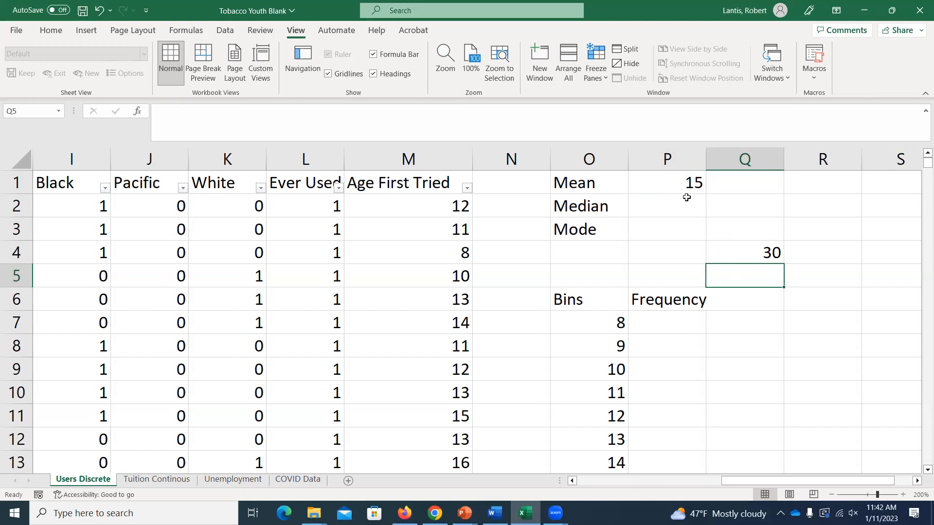
Set the mean value in cell P1 to 20
click(676, 182)
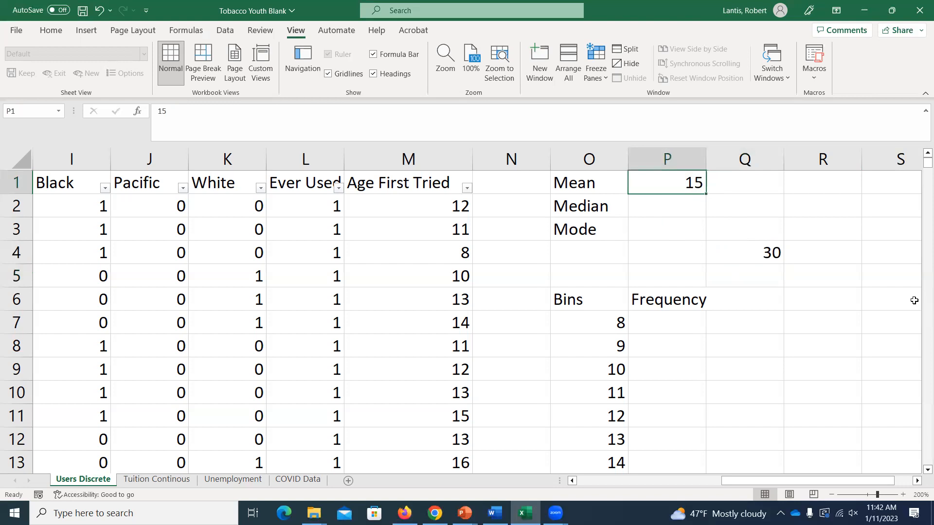
text(20)
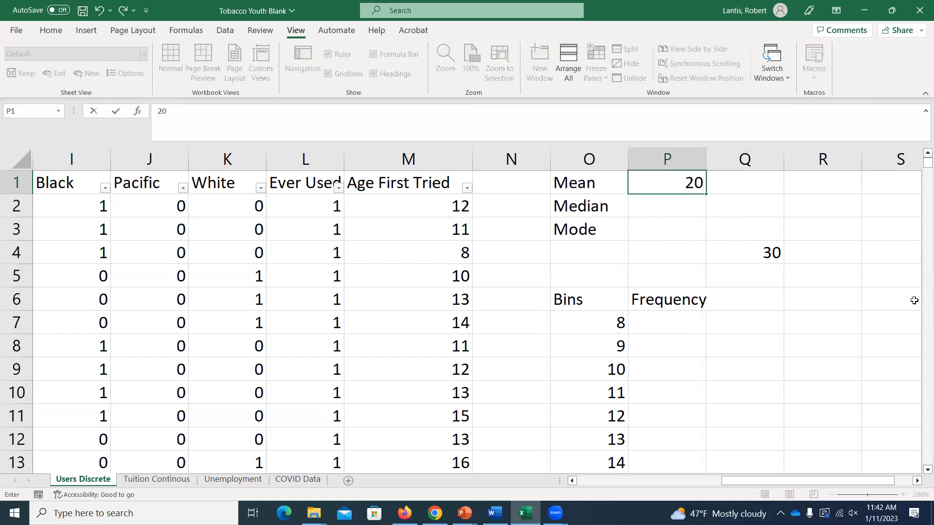
key(Return)
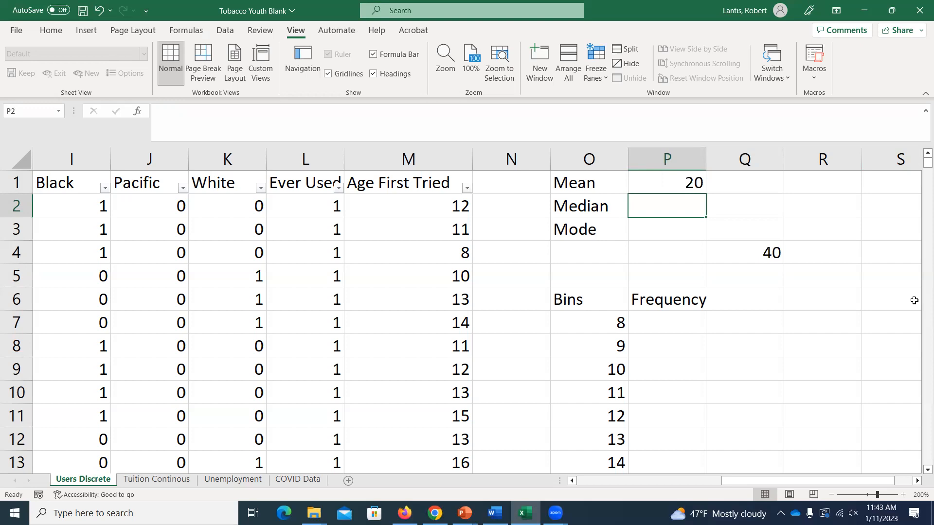
Inspect the formula in cell Q4 and its reference to the mean cell without changing it
click(754, 253)
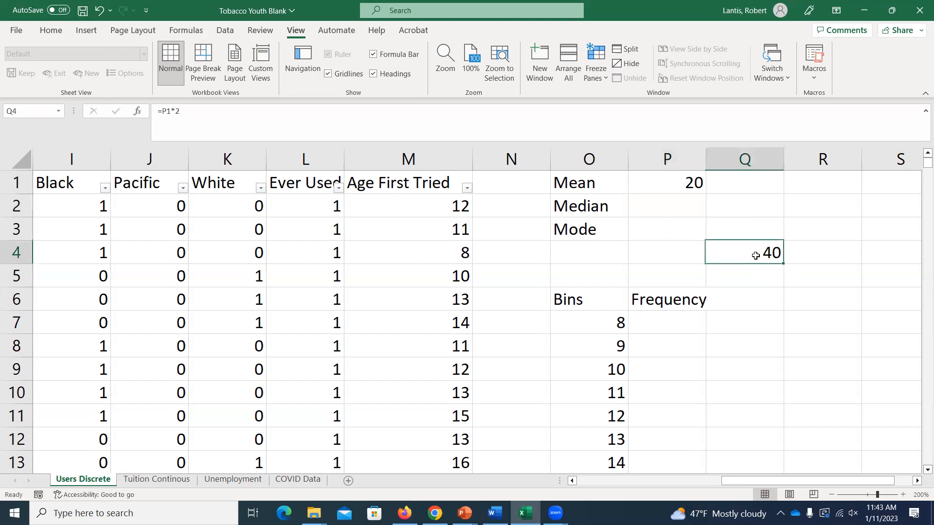
double_click(734, 254)
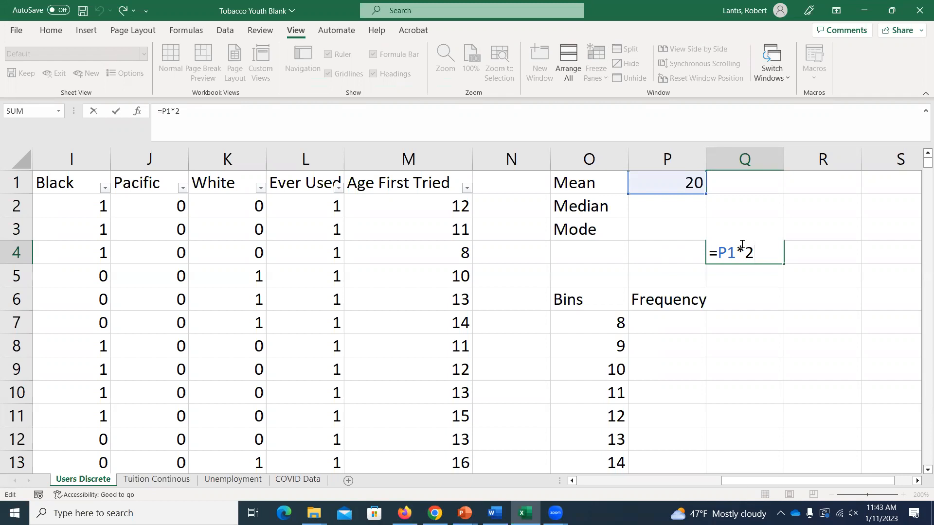
key(Return)
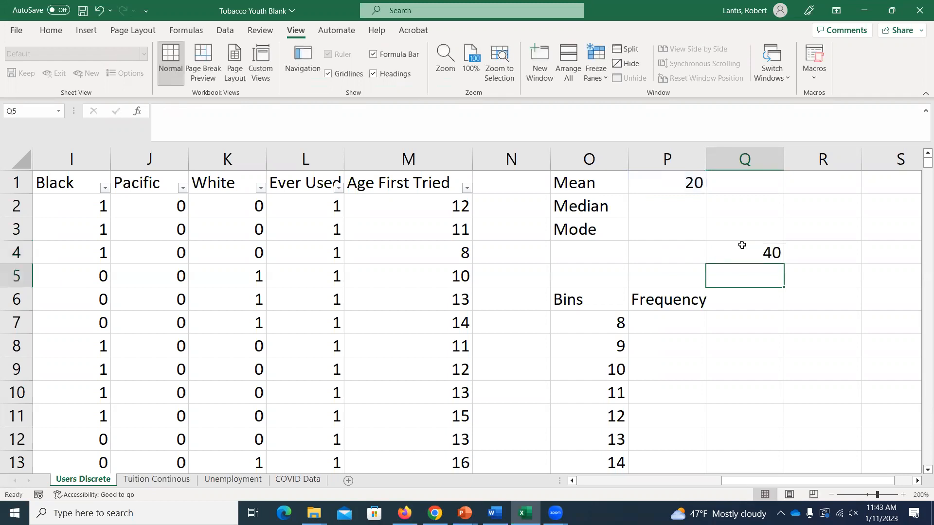
Try the formula =10+12 in cell Q5, and clear the cell again
text(=10+12)
key(Return)
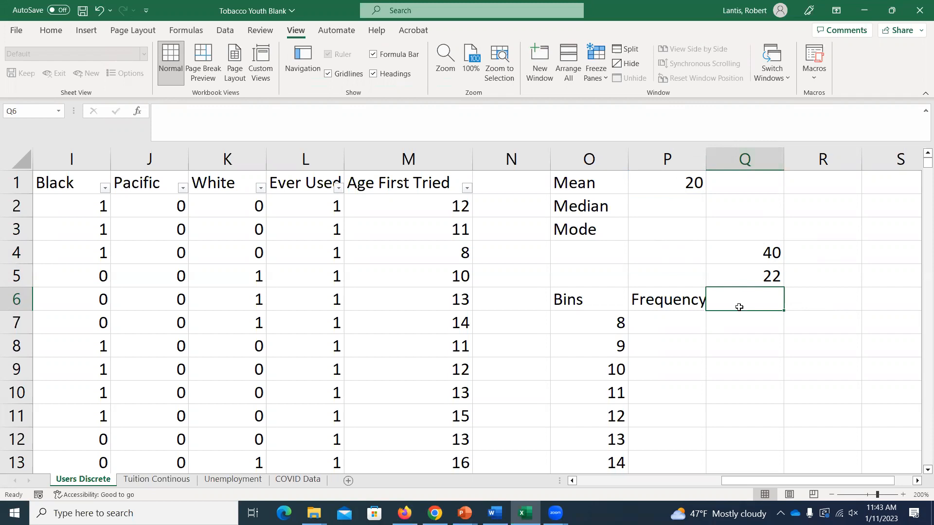
click(730, 272)
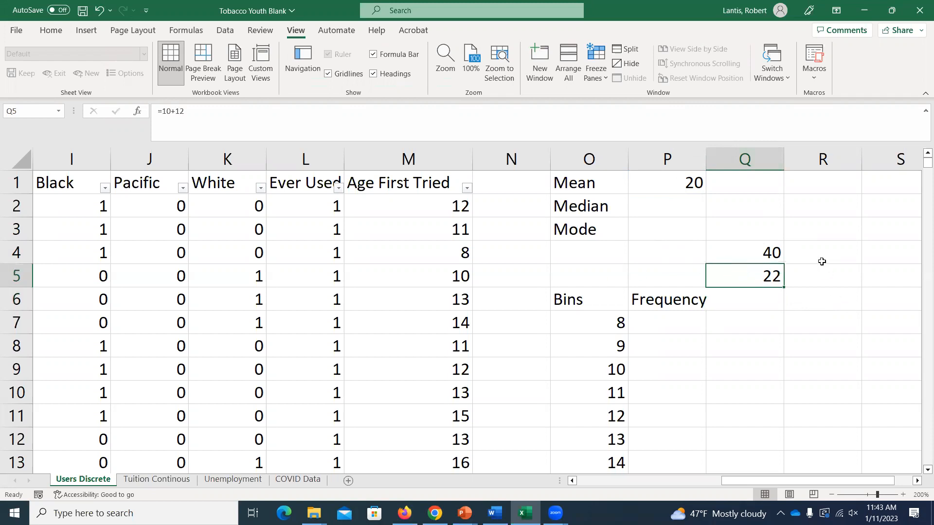
key(Delete)
Start a COUNTIF formula in cell P7 with the Age First Tried data M2:M3579 as its range
click(692, 314)
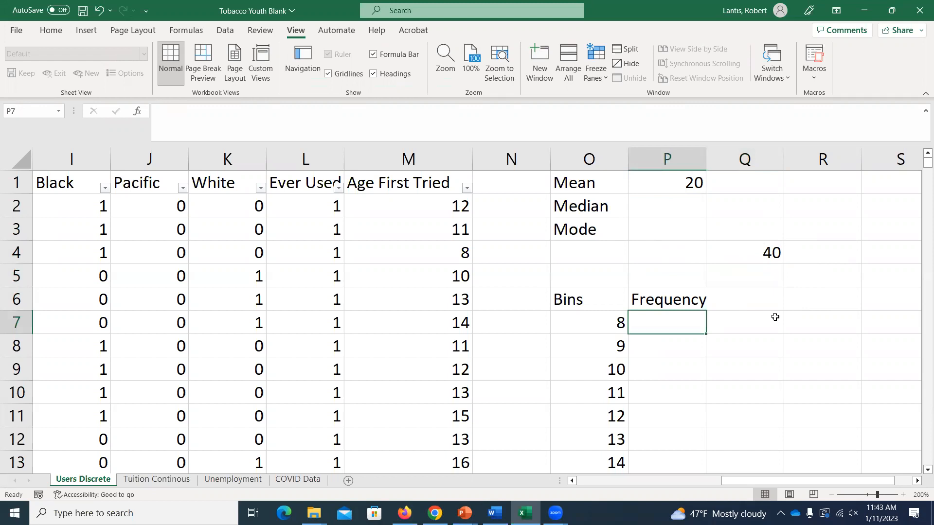
text(=)
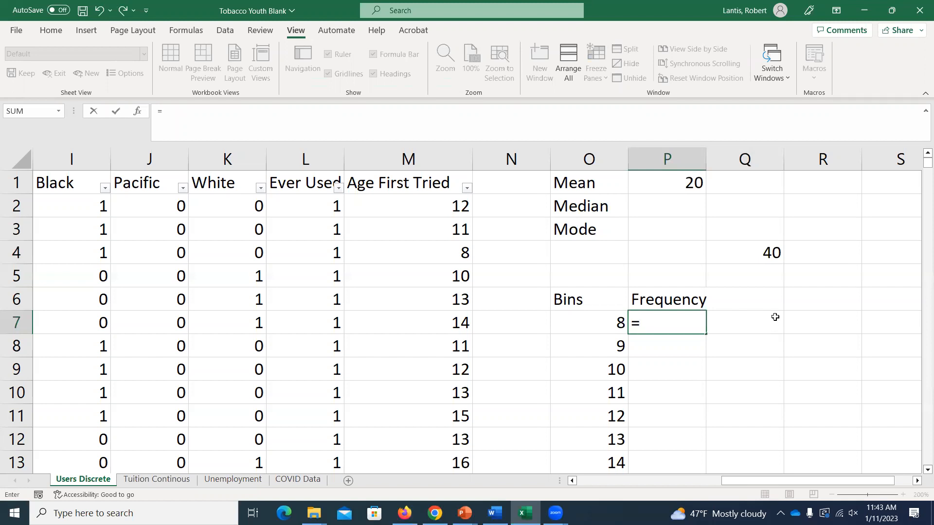
text(countif()
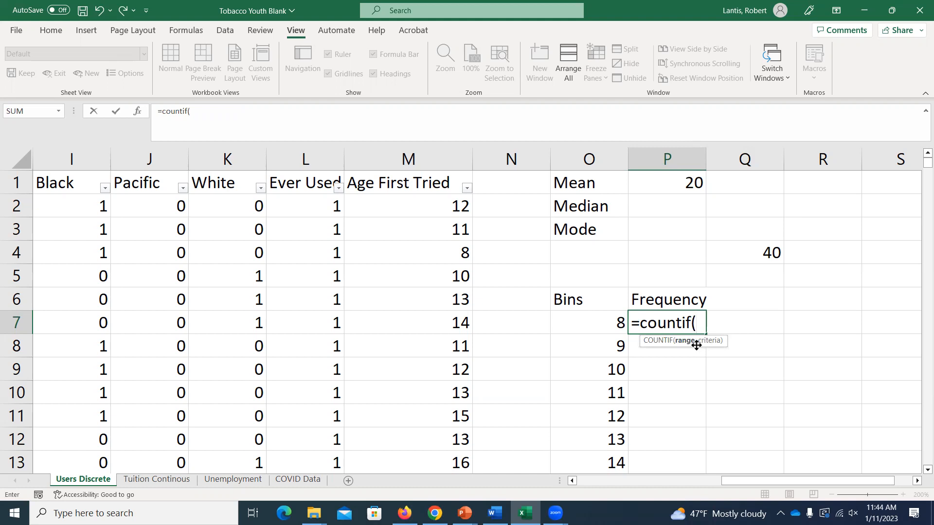
click(418, 203)
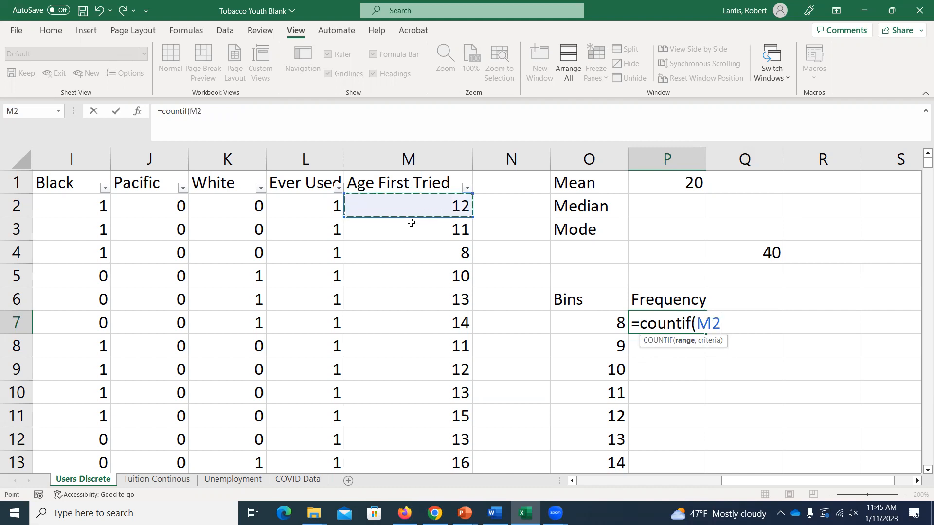
drag(413, 251, 414, 214)
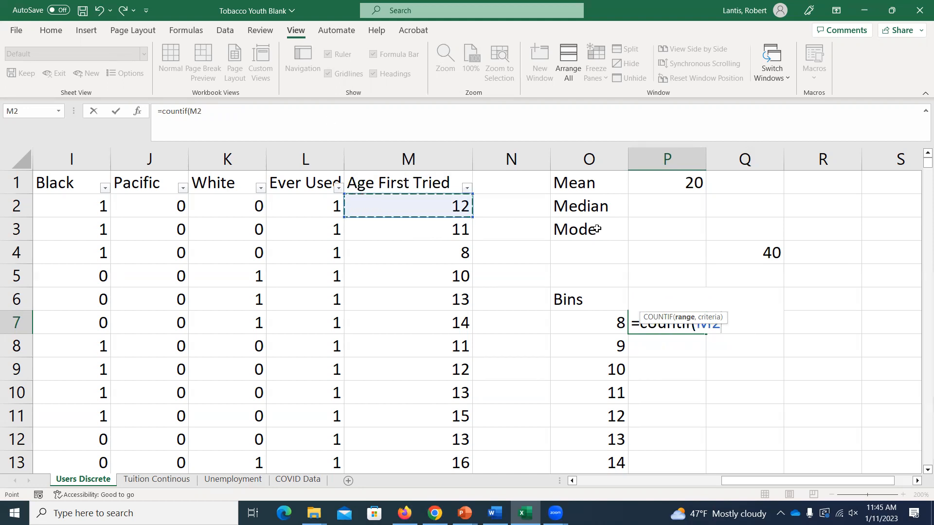
key(ctrl+shift+Down)
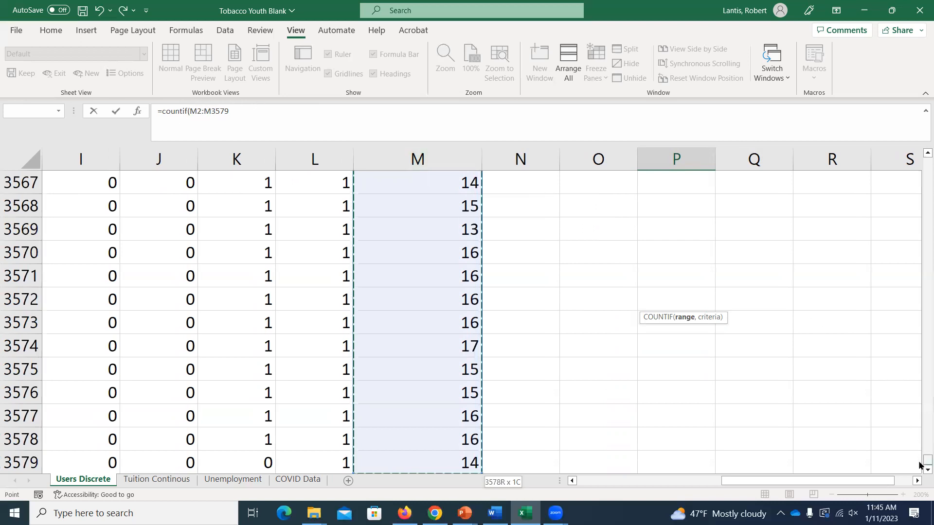
Complete the COUNTIF formula in P7 with the criterion "="&O7, matching the first bin value
drag(925, 458, 925, 160)
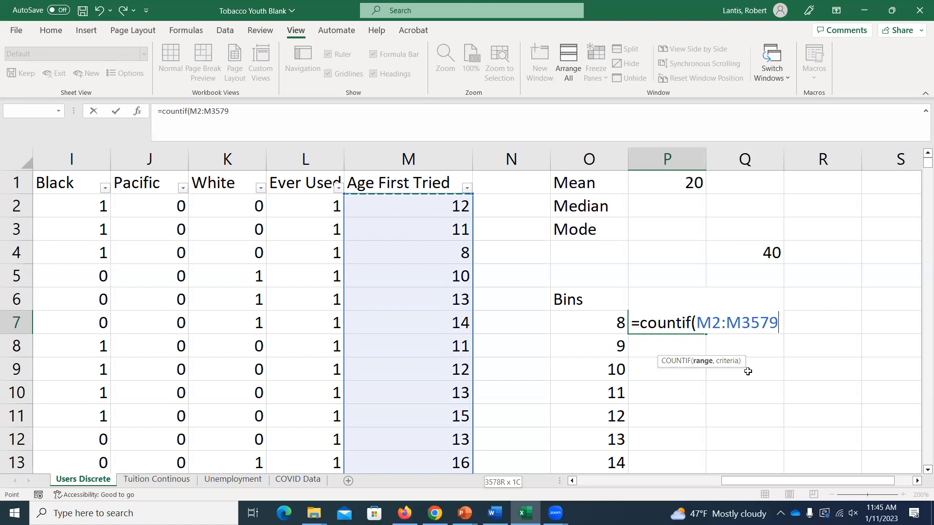
text(,)
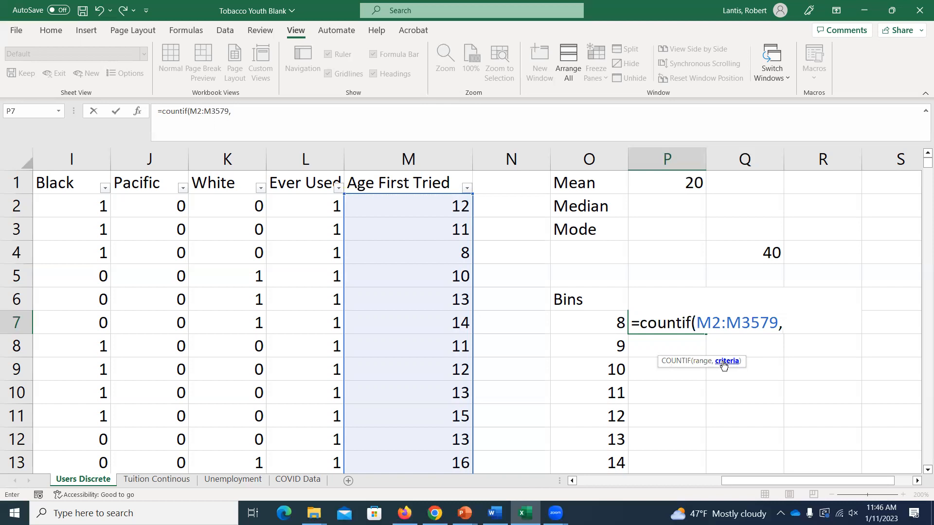
text("=")
text(&)
click(601, 317)
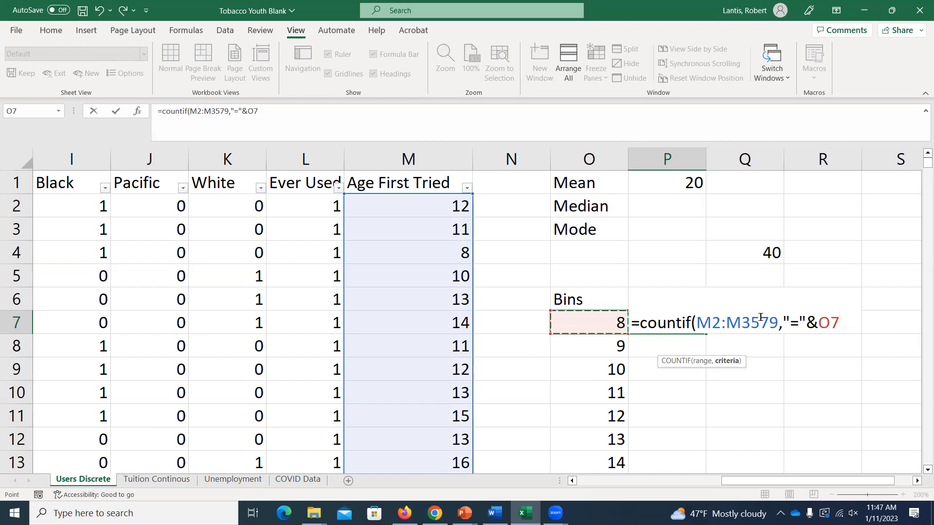
key(Return)
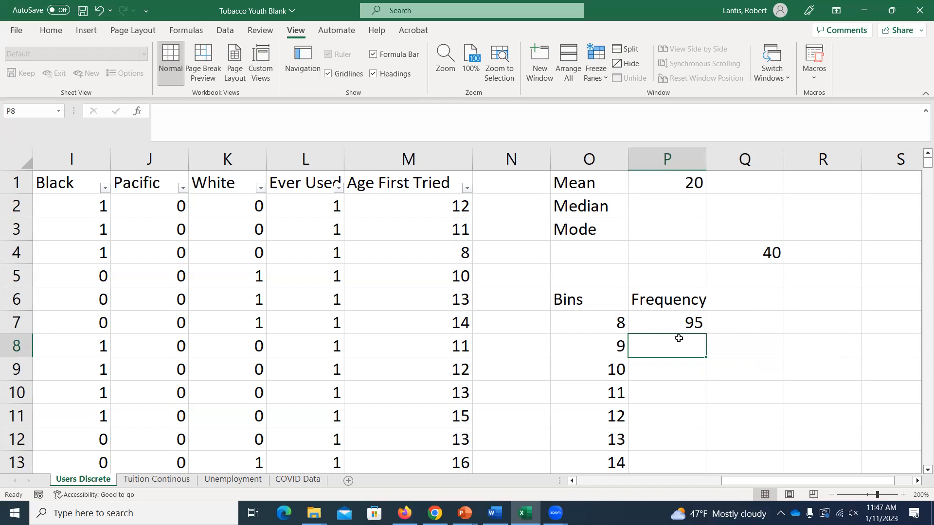
Open the COUNTIF formula in cell P7 for editing
double_click(674, 323)
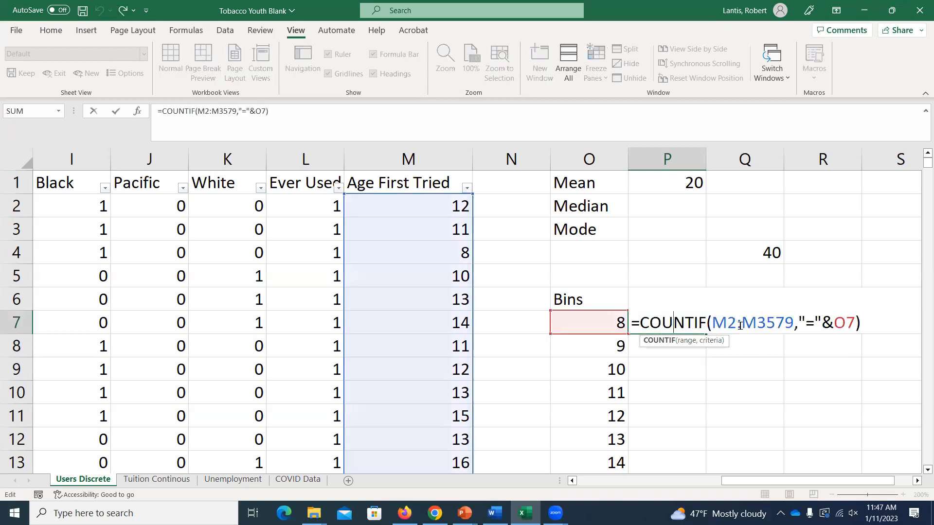